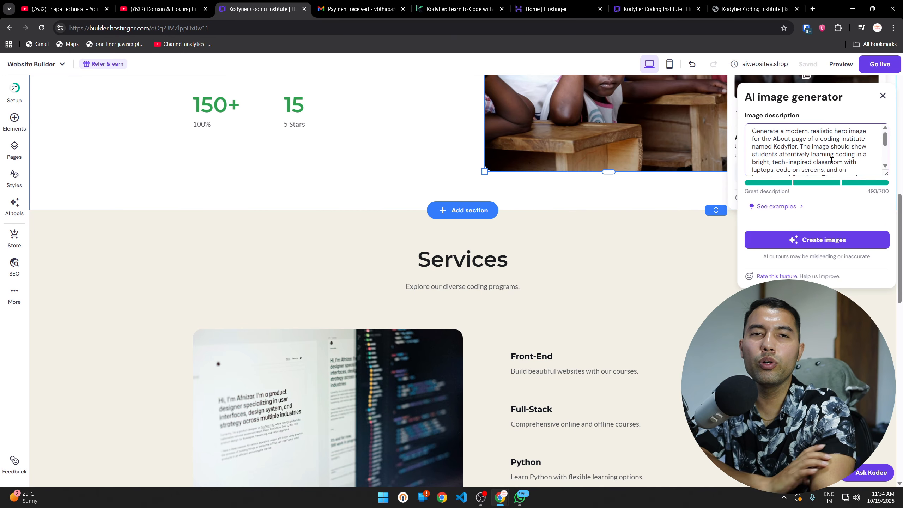
Step: Generate AI images from the classroom description and use the one with rows of laptops and a large arched window in the About section
left_click(815, 240)
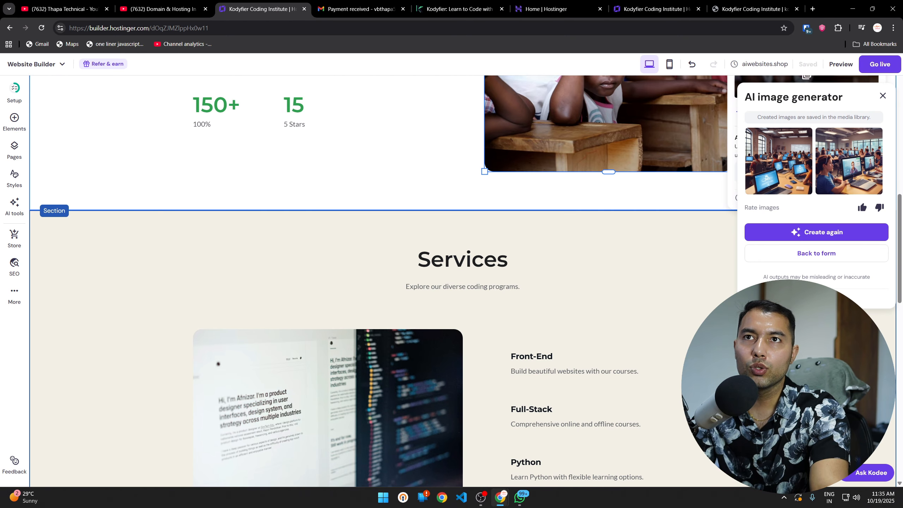
scroll(686, 228, "up", 5)
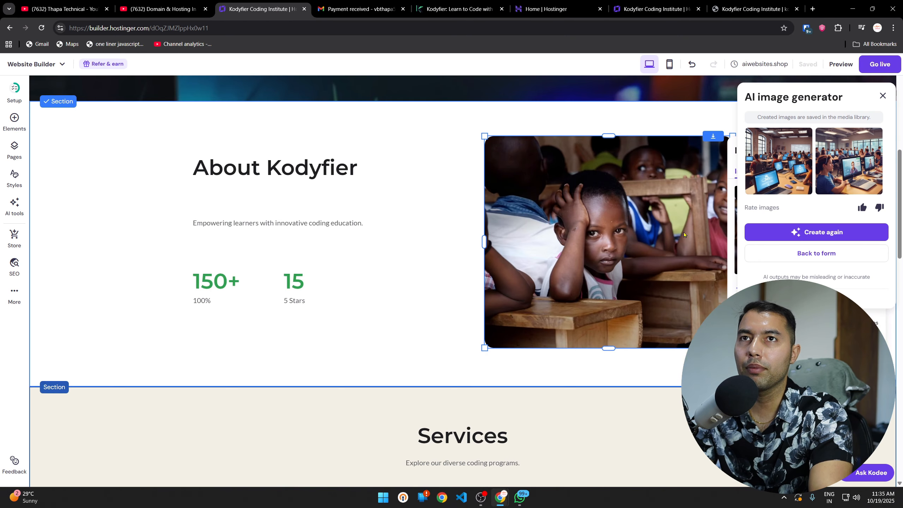
left_click(776, 157)
left_click(849, 161)
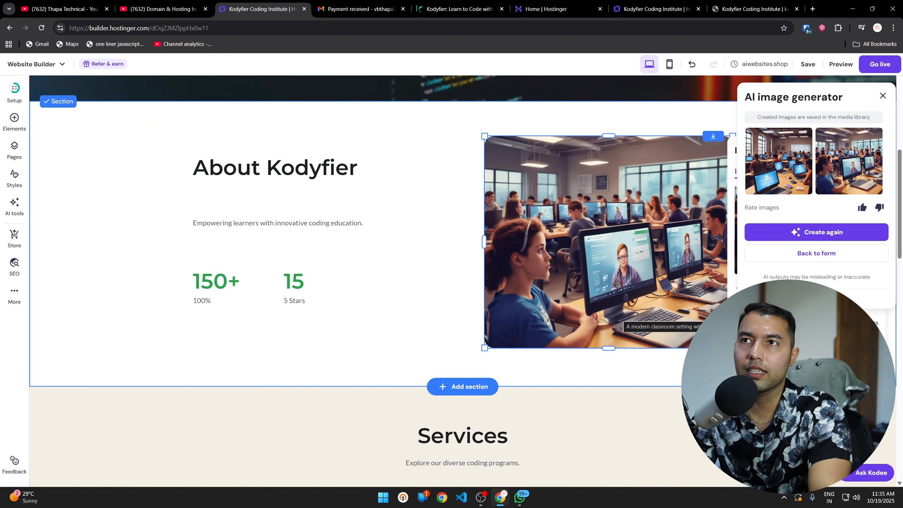
left_click(778, 161)
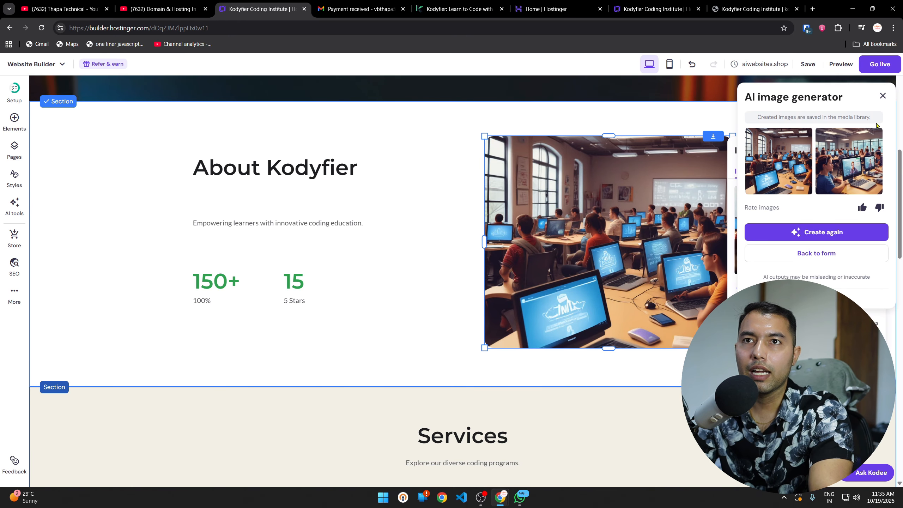
left_click(883, 95)
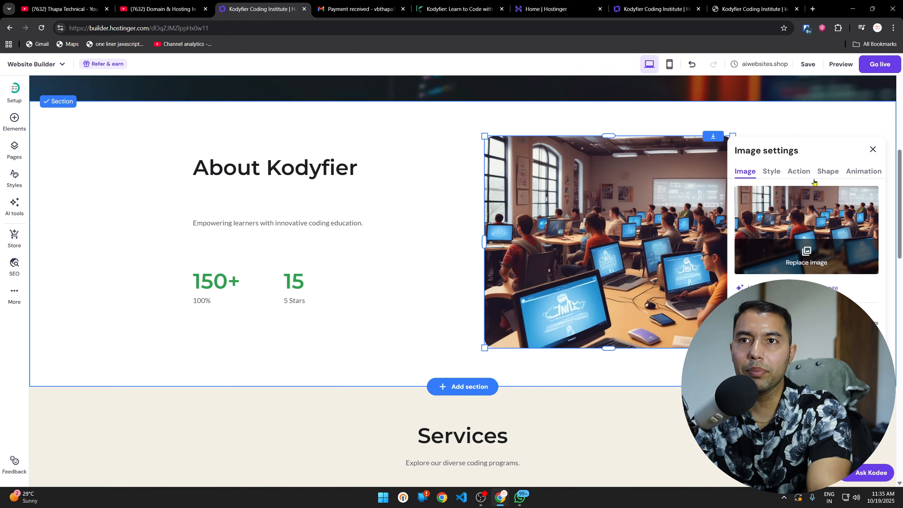
left_click(875, 150)
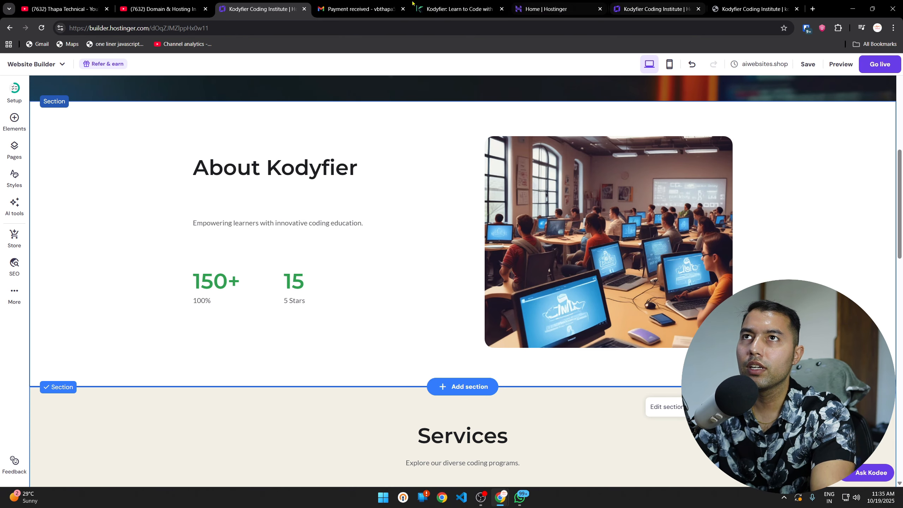
Step: Replace the About Kodyfier paragraph with the introductory text from the About page of kodyfier.com
left_click(450, 3)
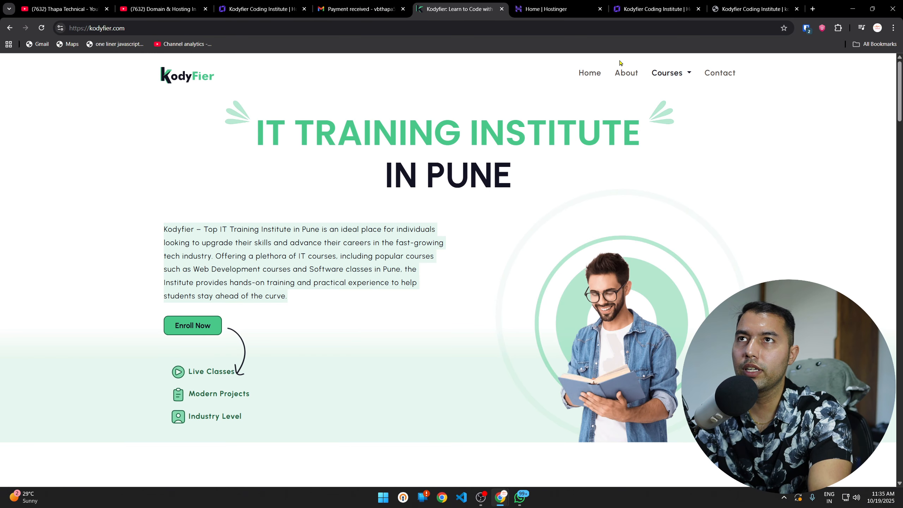
left_click(624, 73)
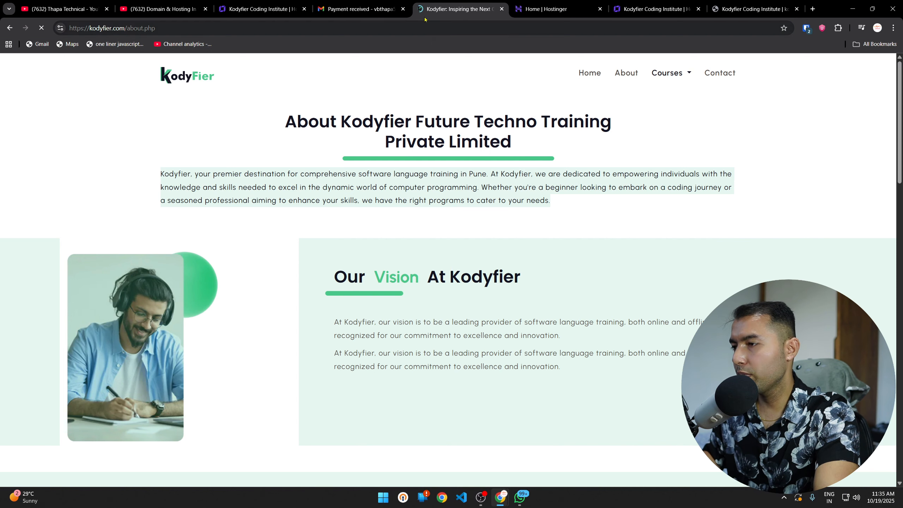
left_click(259, 5)
left_click(270, 224)
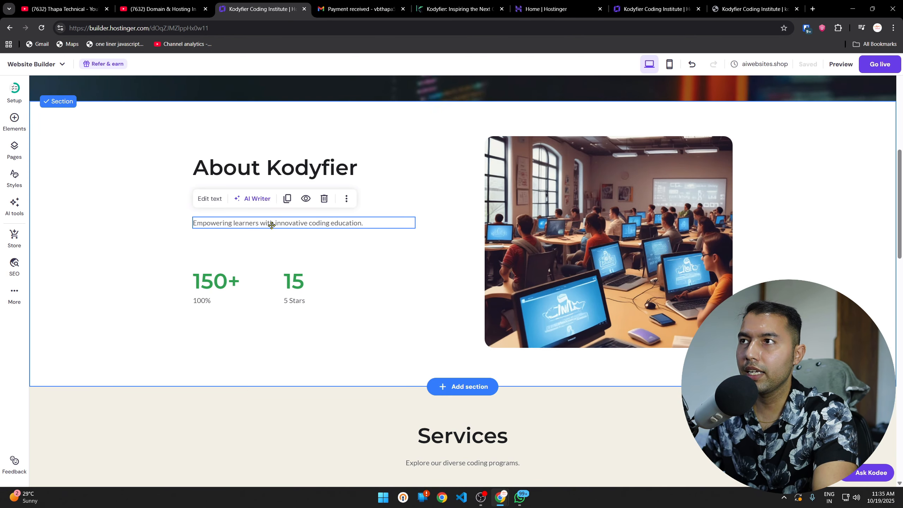
left_click(270, 224)
key("ctrl+a")
type("Kodyfier, your premier destination for comprehensive software language training in Pune. At Kodyfier, we are dedicated to empowering individuals with the knowledge and skills needed to excel in the dynamic world of computer programming. Whether you're a beginner looking to embark on a coding journey or a seasoned professional aiming to enhance your skills, we have the right programs to cater to your needs.")
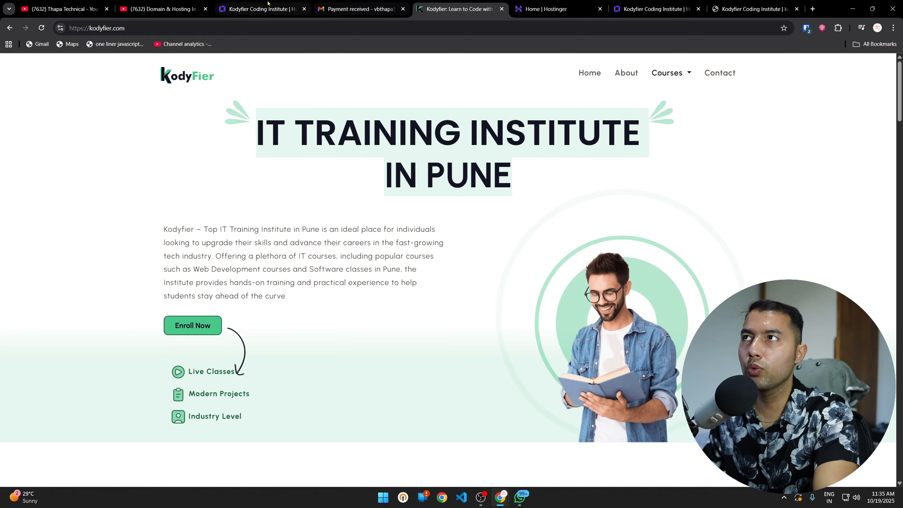
Step: Replace the hero heading with "IT training Institute in Pune" from the kodyfier.com home page
left_click(359, 9)
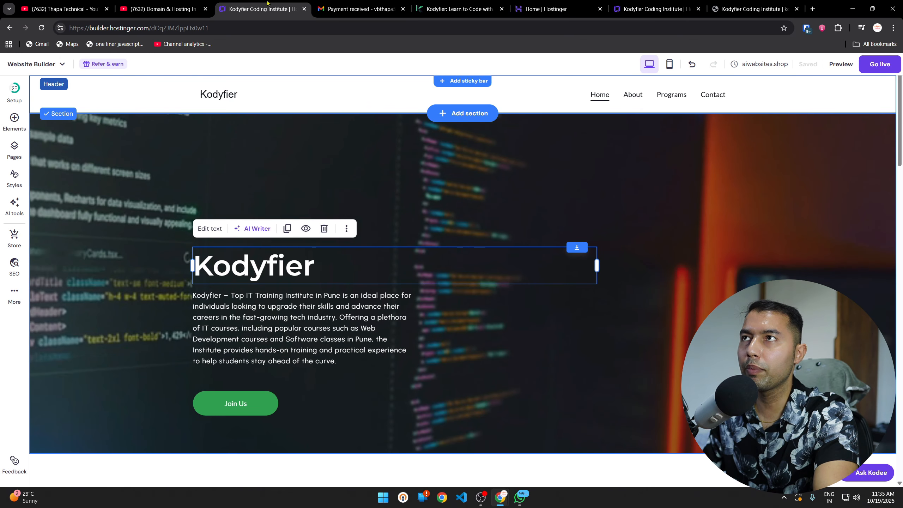
left_click(325, 260)
key("ctrl+a")
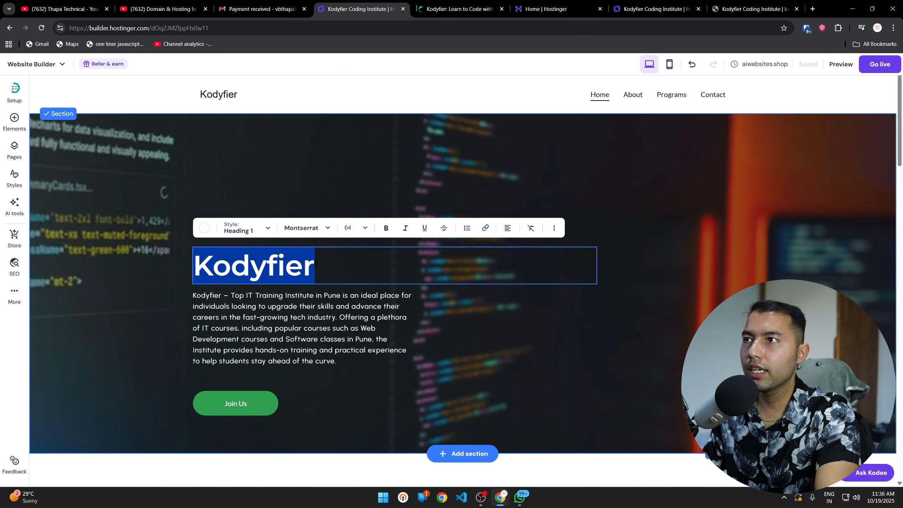
type("IT training Institute in Pune")
Step: Color "in Pune" in the hero heading white (#ffffff) and dismiss the setup progress notice
left_click_drag(292, 306, 165, 308)
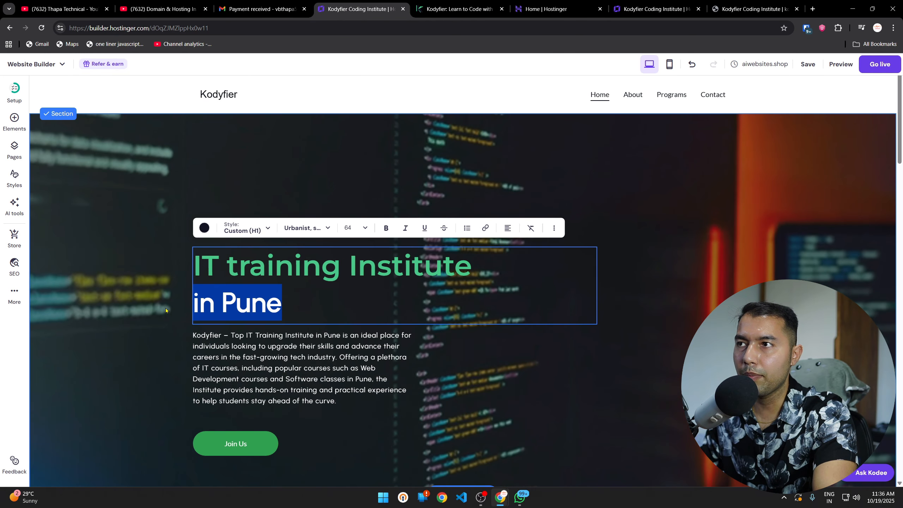
left_click(204, 227)
left_click(219, 263)
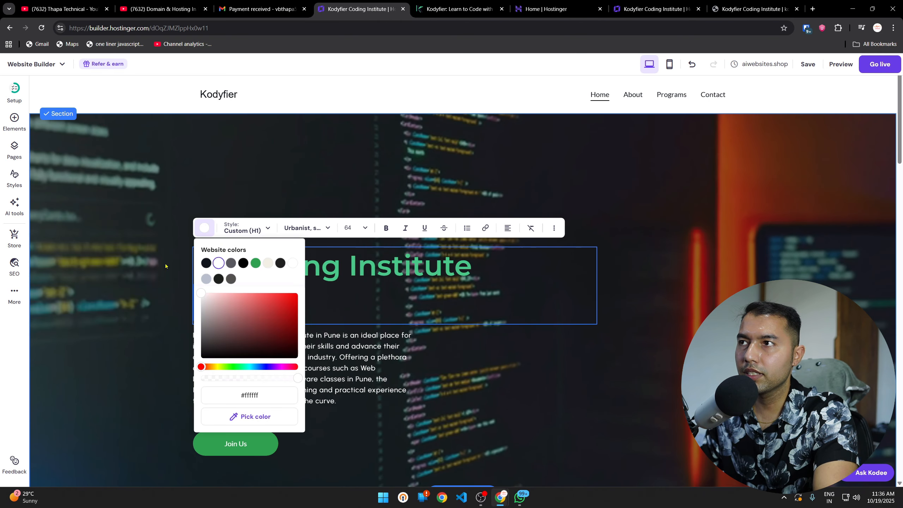
key("Escape")
left_click(130, 260)
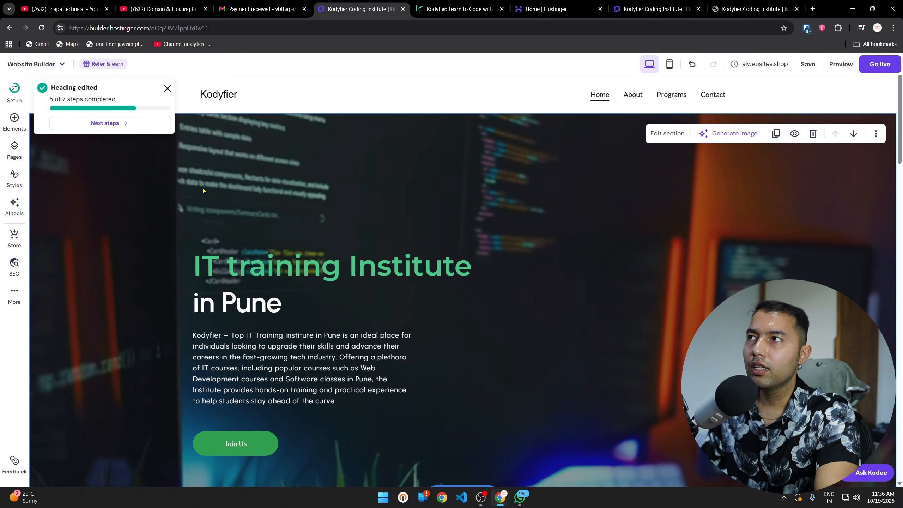
left_click(167, 89)
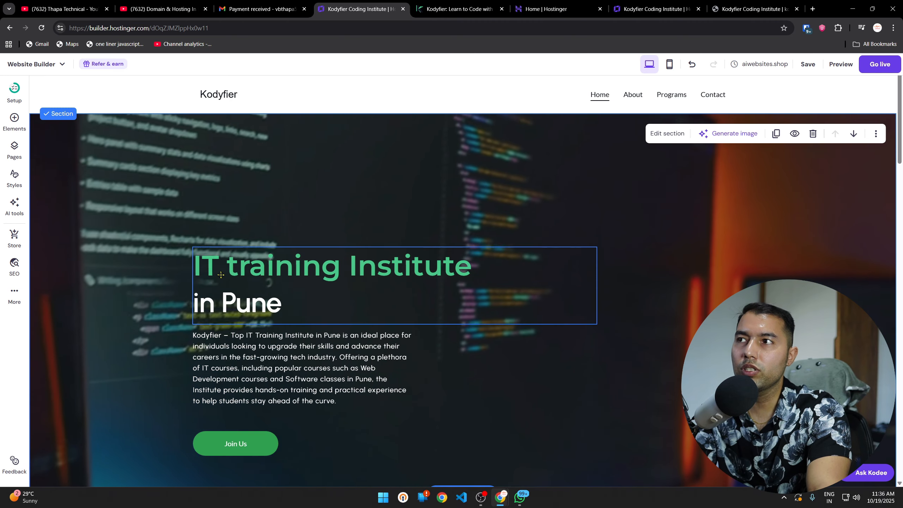
scroll(177, 329, "down", 6)
scroll(177, 330, "down", 5)
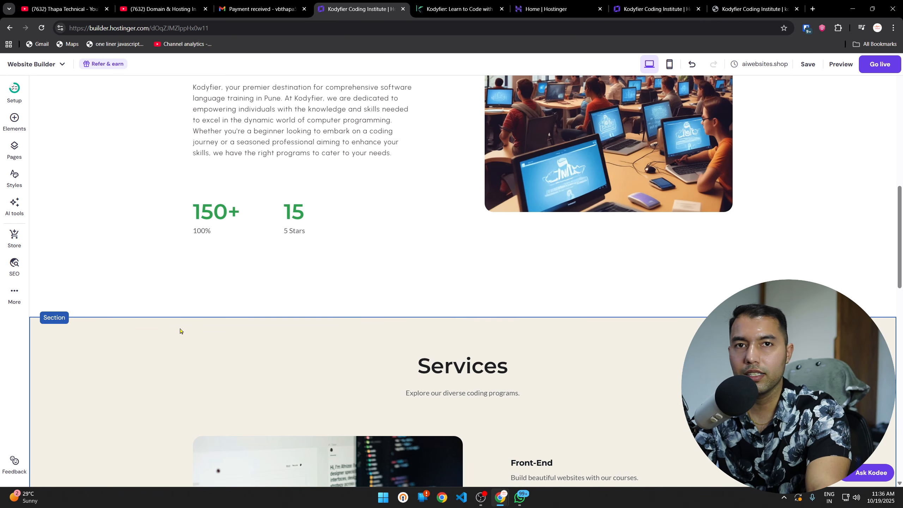
scroll(423, 370, "up", 12)
left_click(423, 374)
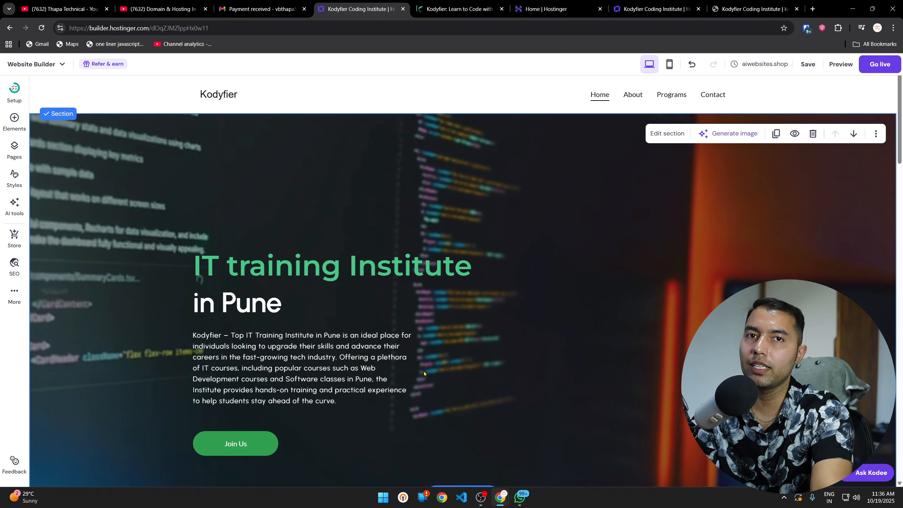
left_click(15, 121)
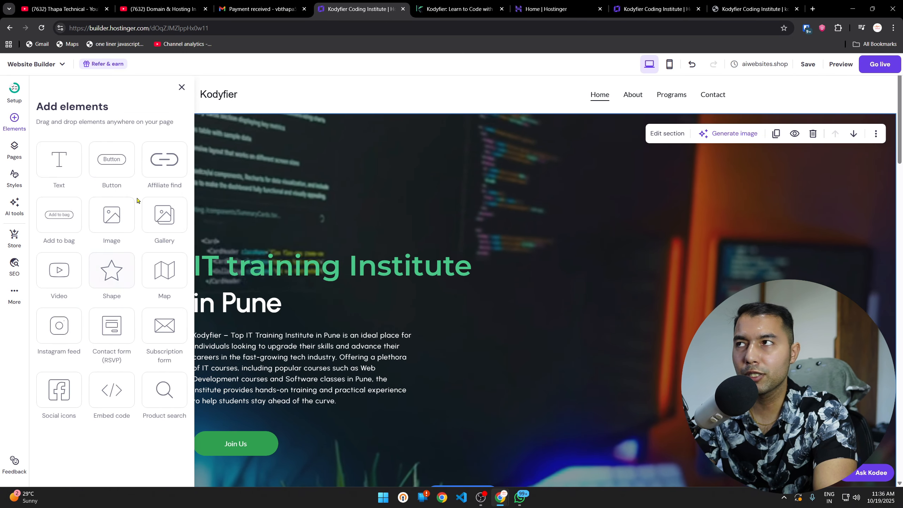
left_click(15, 149)
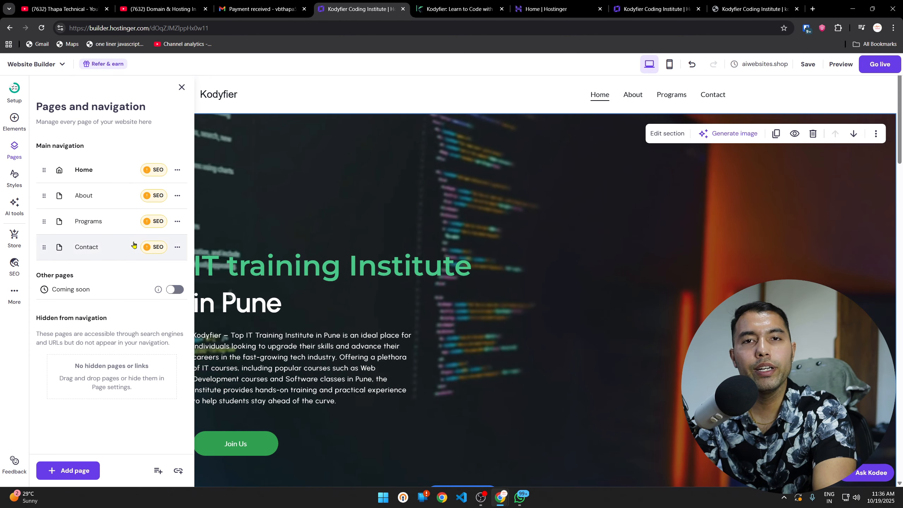
Step: Set the font of all headings in the website styles to Poppins
left_click(14, 176)
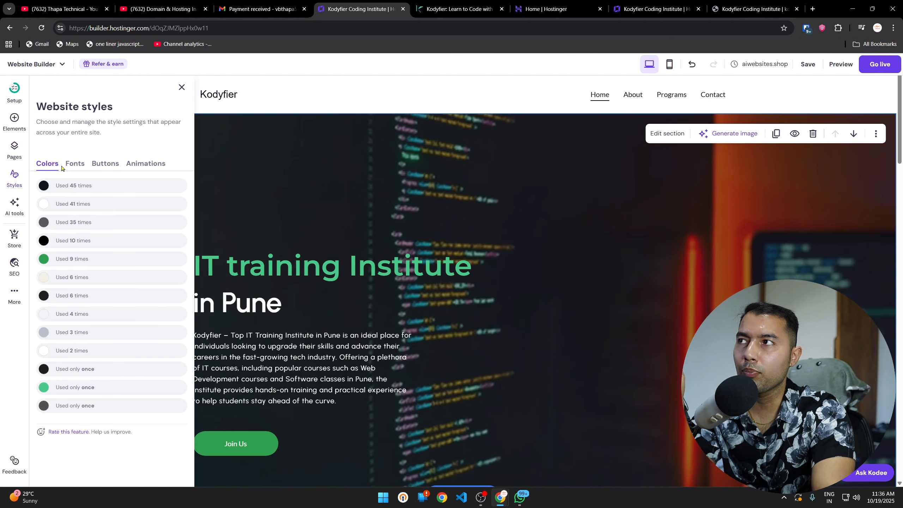
left_click(72, 166)
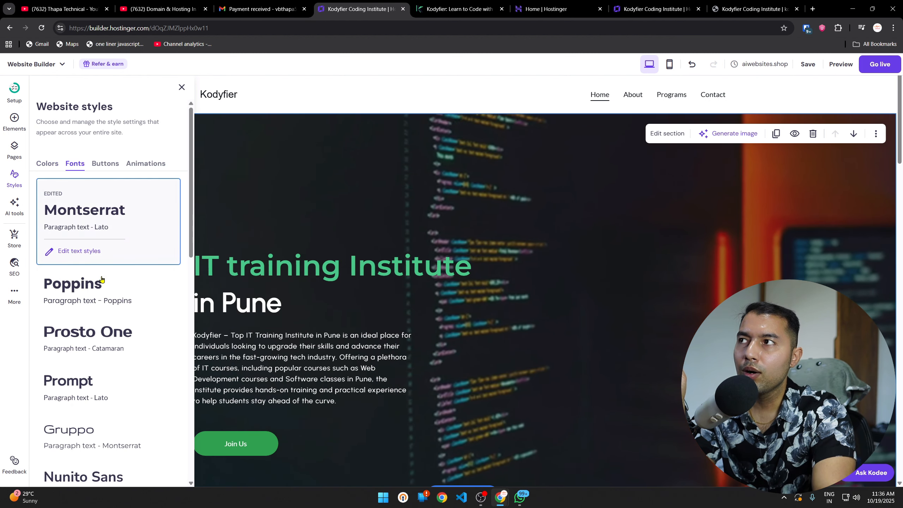
left_click(79, 251)
left_click(78, 172)
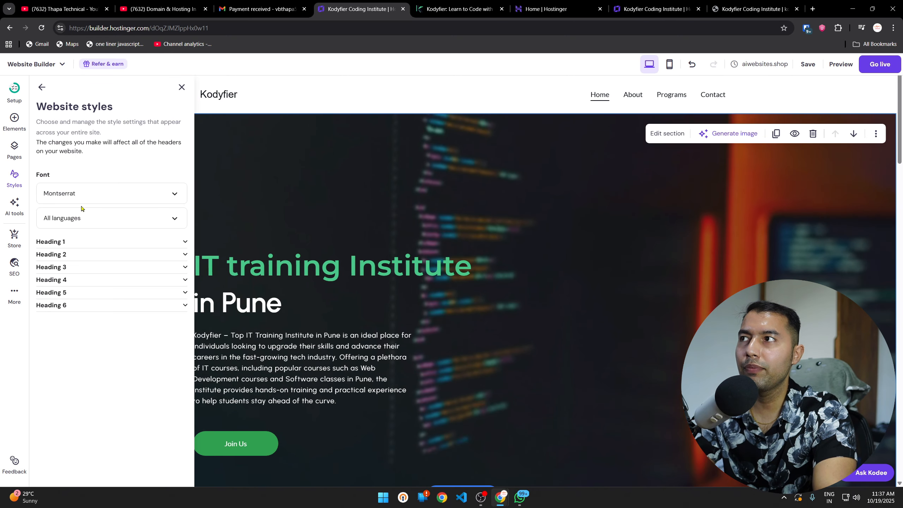
left_click(103, 193)
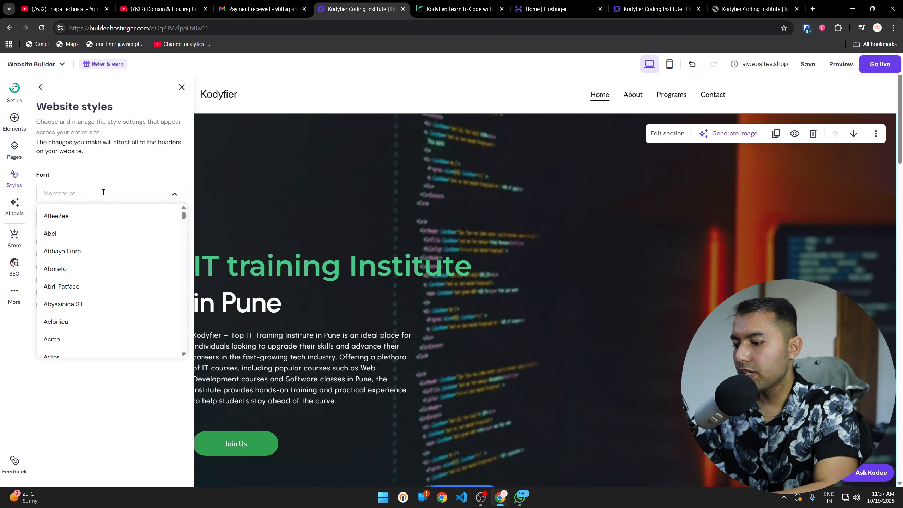
type("popp")
left_click(82, 216)
Step: Set the font of all paragraph text in the website styles to Urbanist
left_click(42, 87)
left_click(79, 194)
left_click(106, 193)
type("urban")
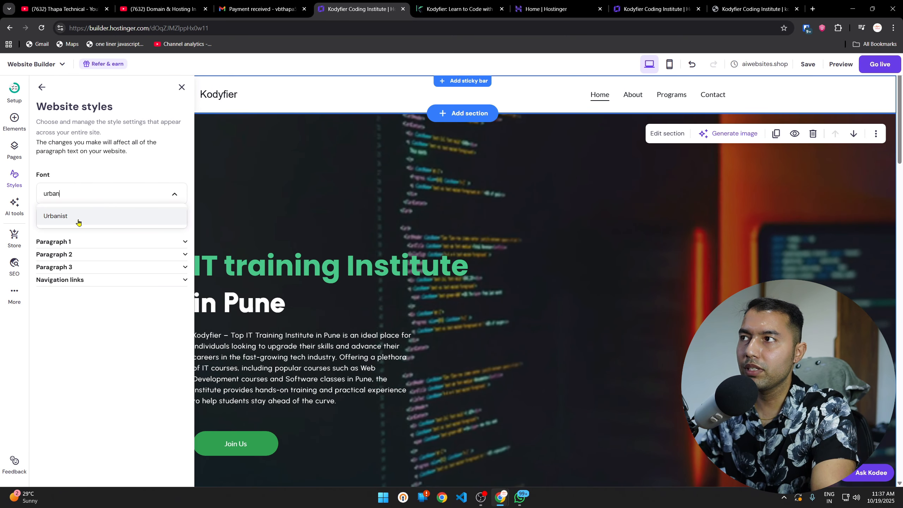
left_click(78, 223)
Step: Set the Paragraph 1 line height to 1.6em and close the website styles
left_click(98, 241)
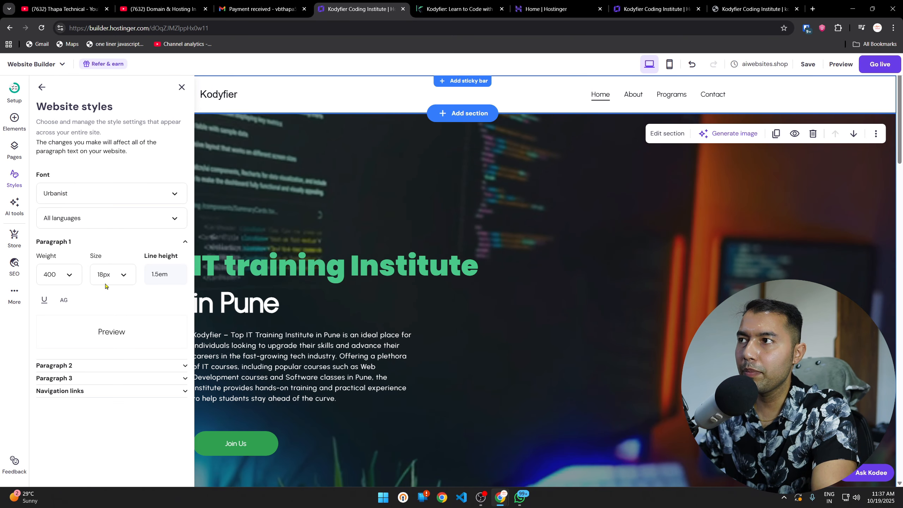
left_click(177, 272)
key("BackSpace")
key("BackSpace")
key("BackSpace")
type("6em")
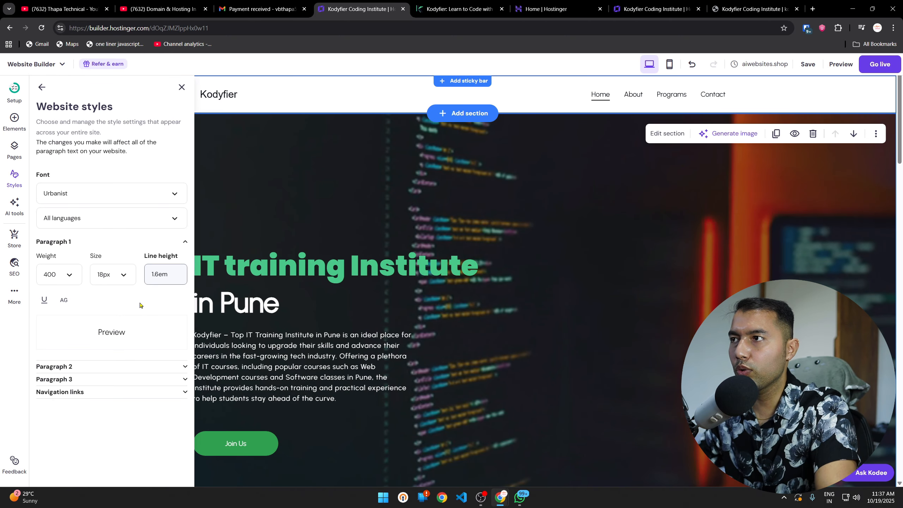
left_click(139, 303)
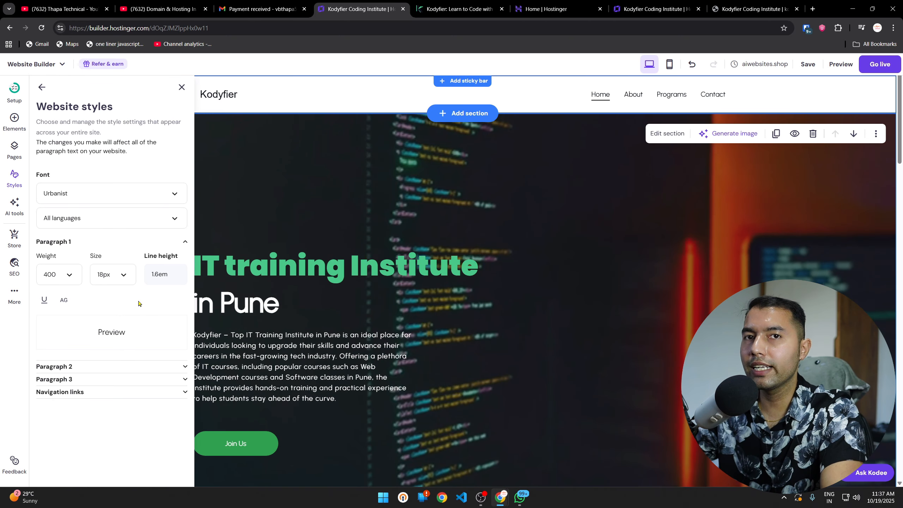
left_click(182, 88)
Step: Set "in Pune" in the hero heading to the Poppins font and make it bold
double_click(249, 303)
left_click_drag(279, 303, 194, 303)
left_click(307, 228)
left_click(299, 263)
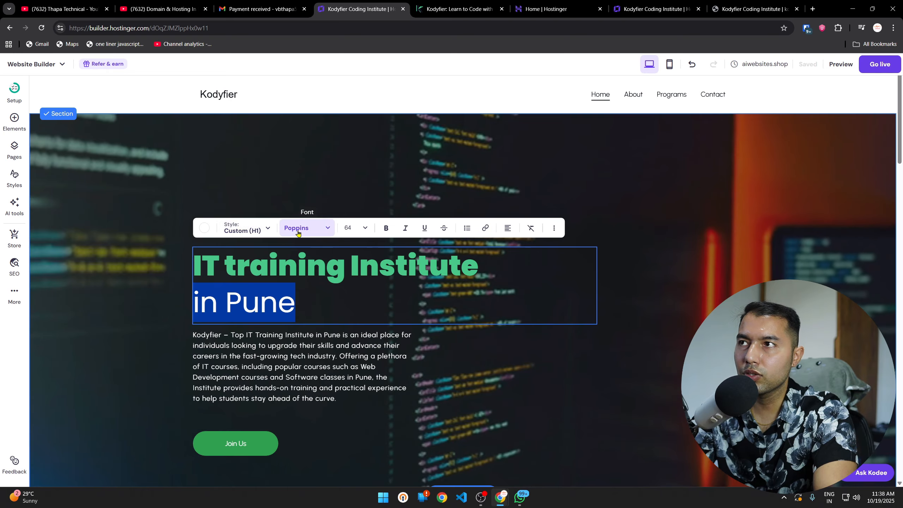
left_click(328, 230)
left_click(382, 232)
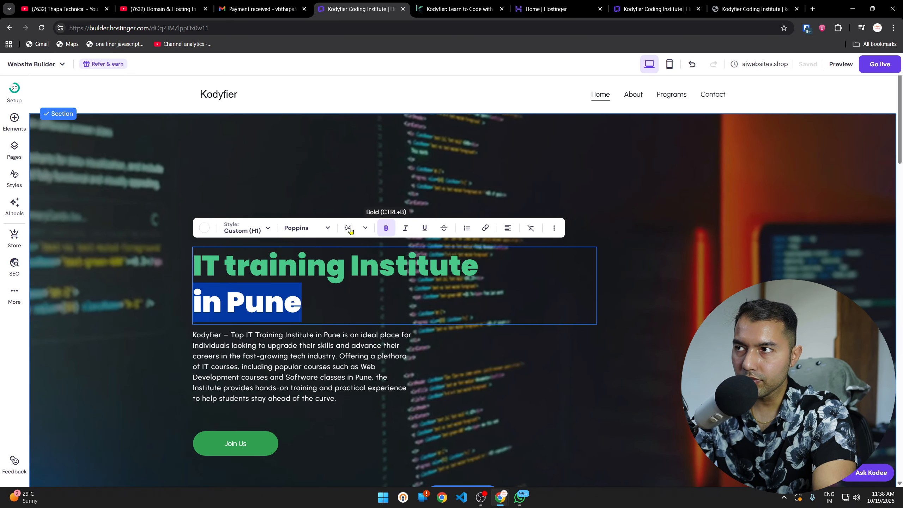
key("Escape")
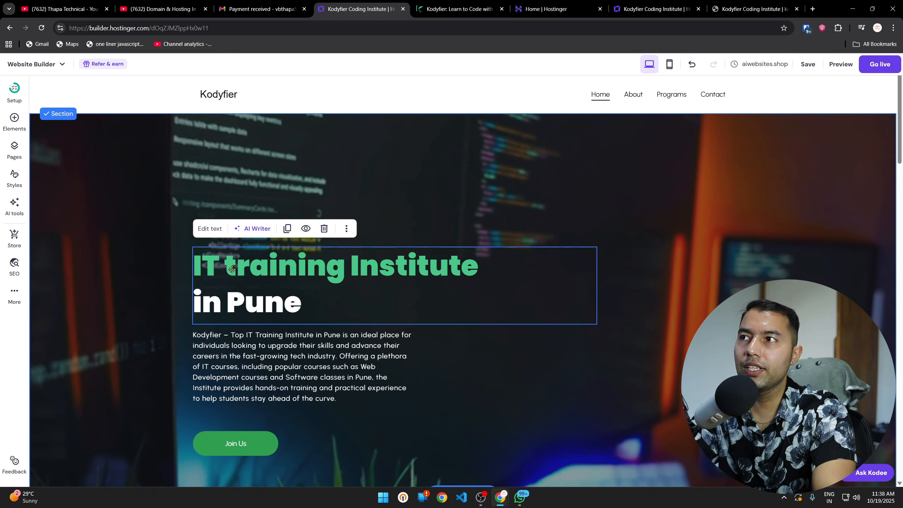
Step: Capitalize "Training" in the hero heading so it reads "IT Training Institute in Pune"
left_click(221, 272)
key("Delete")
type("T")
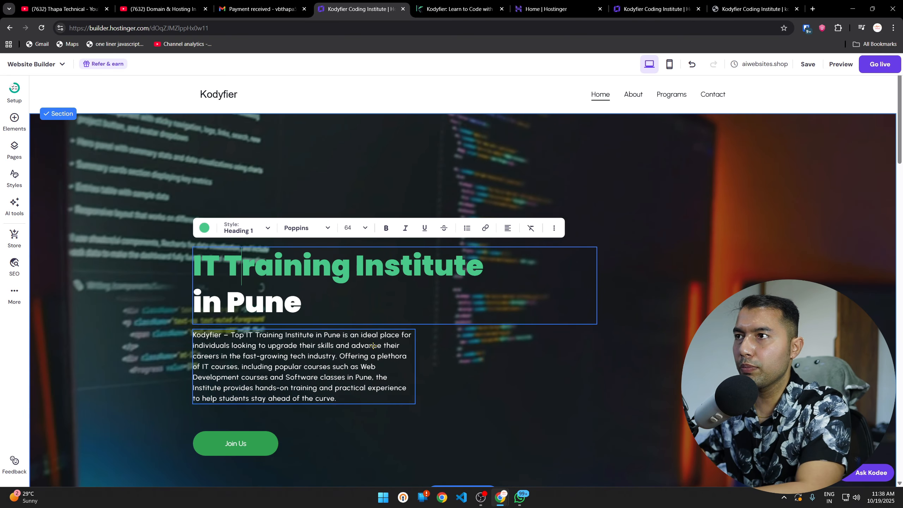
key("Escape")
left_click(558, 385)
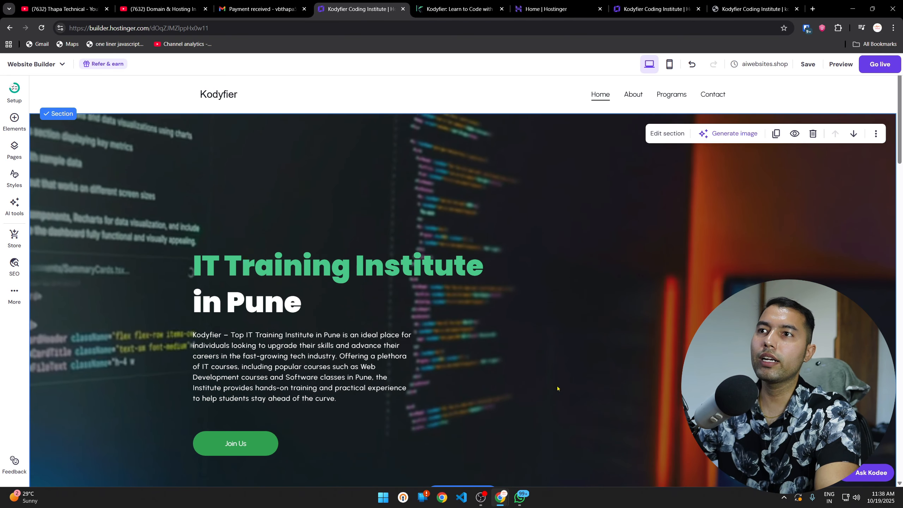
Step: Color the word "Kodyfier" in the About section heading with the darker website green
scroll(355, 440, "down", 10)
double_click(302, 208)
left_click(204, 173)
left_click(256, 210)
mouse_move(264, 208)
left_mouse_down()
mouse_move(355, 210)
mouse_move(264, 208)
left_mouse_up()
left_click(135, 252)
Step: Color the word "Kodyfier" in the About section heading with the lighter green used in the hero heading
double_click(334, 206)
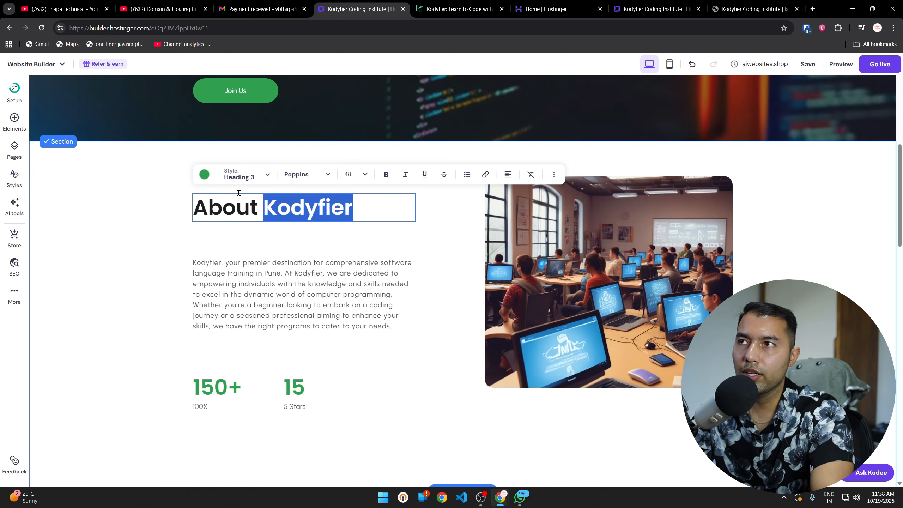
left_click(204, 173)
left_click(231, 227)
left_click(95, 266)
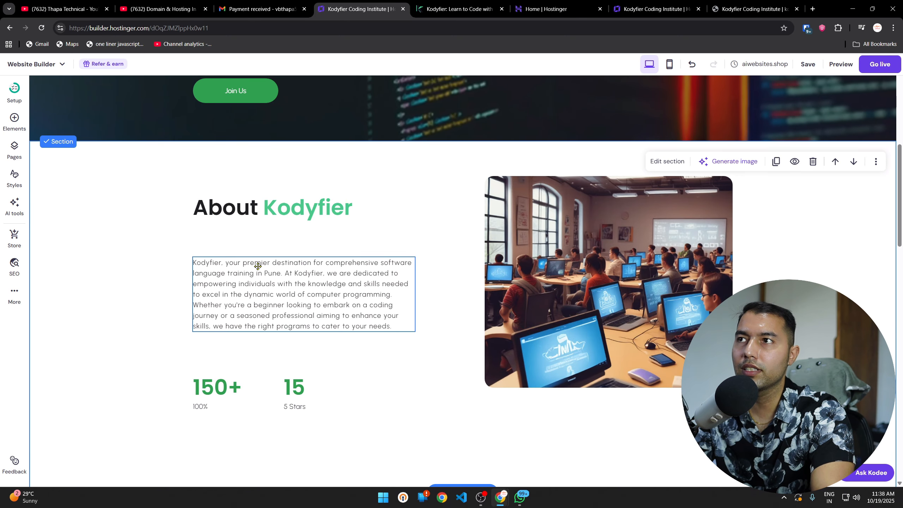
Step: Move the "About Kodyfier" heading down, closer to the paragraph below it
left_click(257, 263)
left_click(287, 204)
left_click_drag(289, 204, 290, 223)
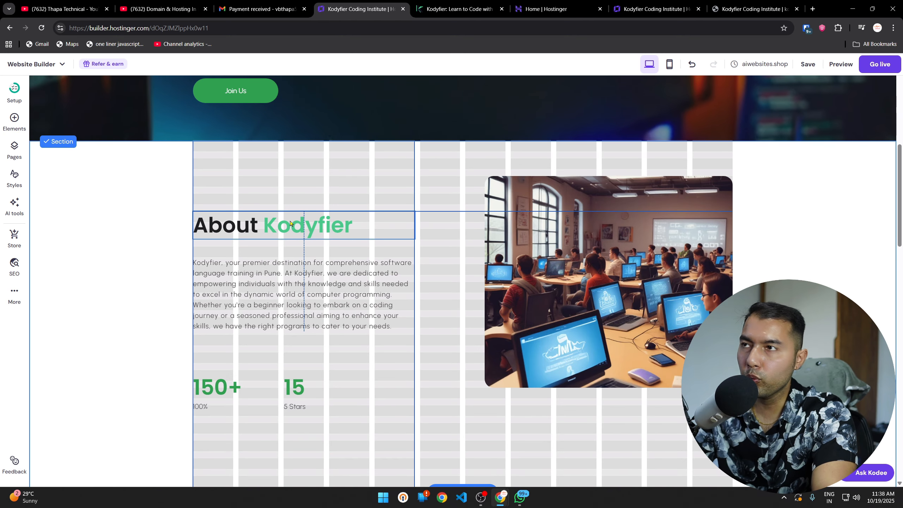
Step: Place the new button below the About paragraph, flush with its left edge, and link it to the Programs page
scroll(440, 418, "down", 3)
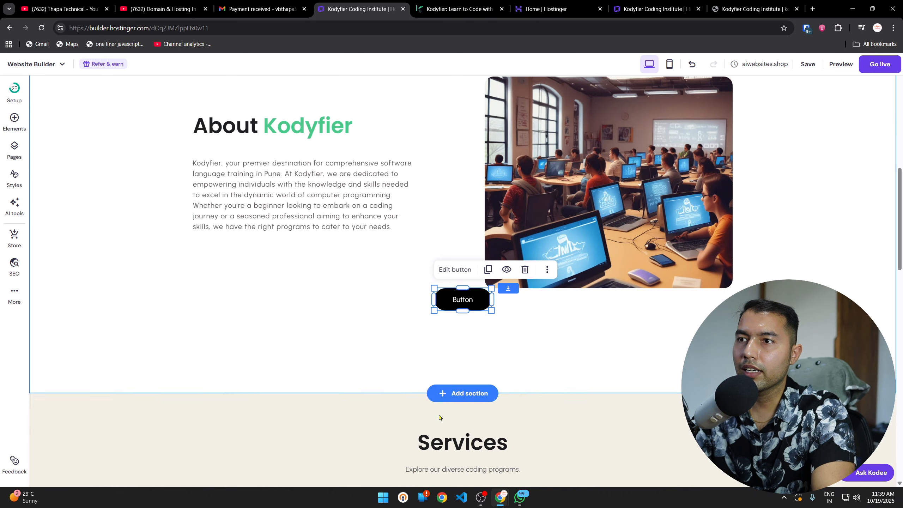
left_click_drag(462, 300, 222, 263)
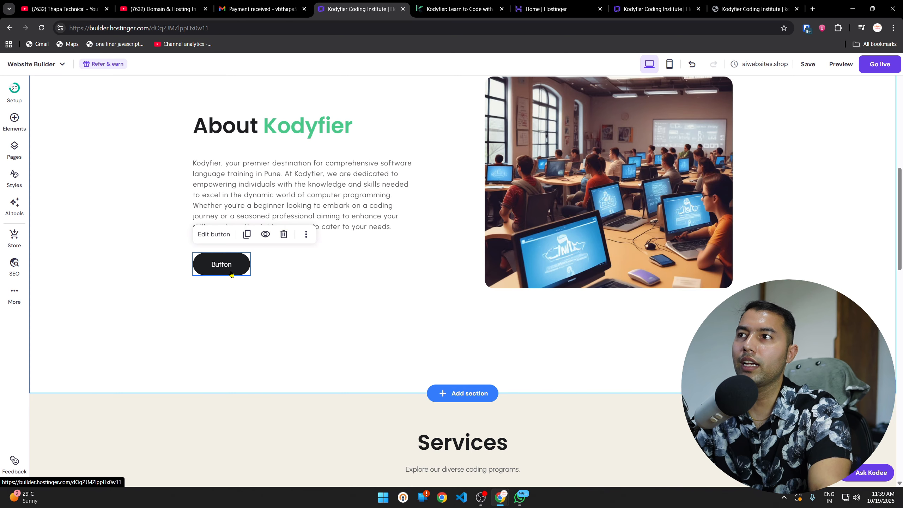
left_click(223, 236)
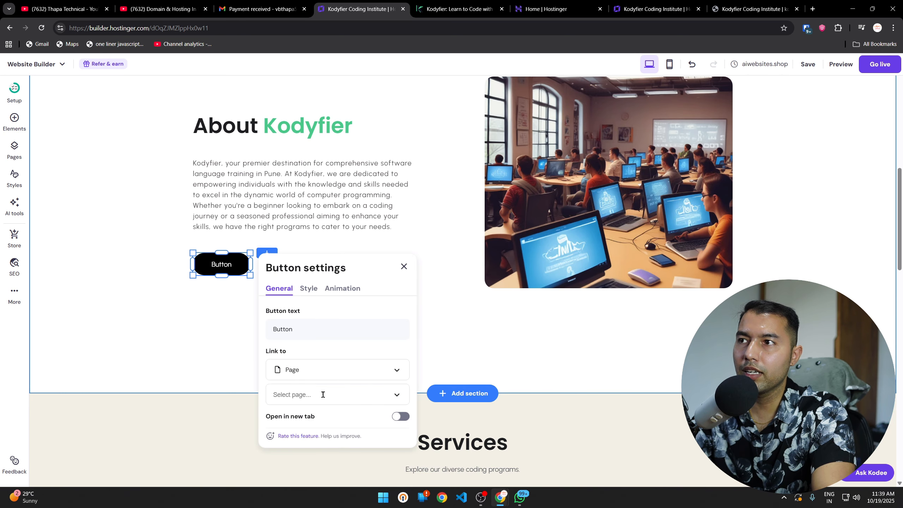
scroll(359, 391, "down", 8)
scroll(366, 377, "up", 8)
scroll(347, 346, "down", 5)
left_click(362, 193)
left_click(363, 214)
left_click(332, 218)
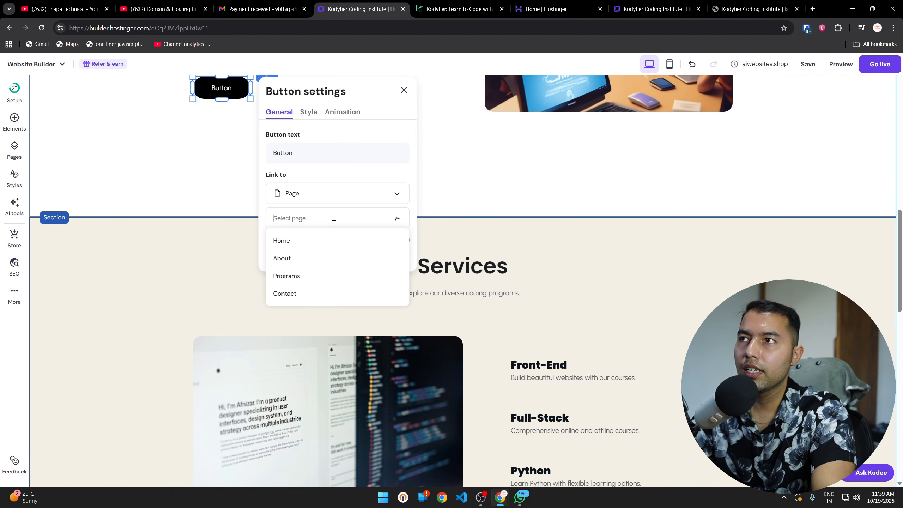
left_click(304, 276)
left_click(404, 90)
scroll(356, 249, "up", 5)
Step: Set the fill color of the About section's button to the lighter green of the word "Kodyfier"
left_click(306, 234)
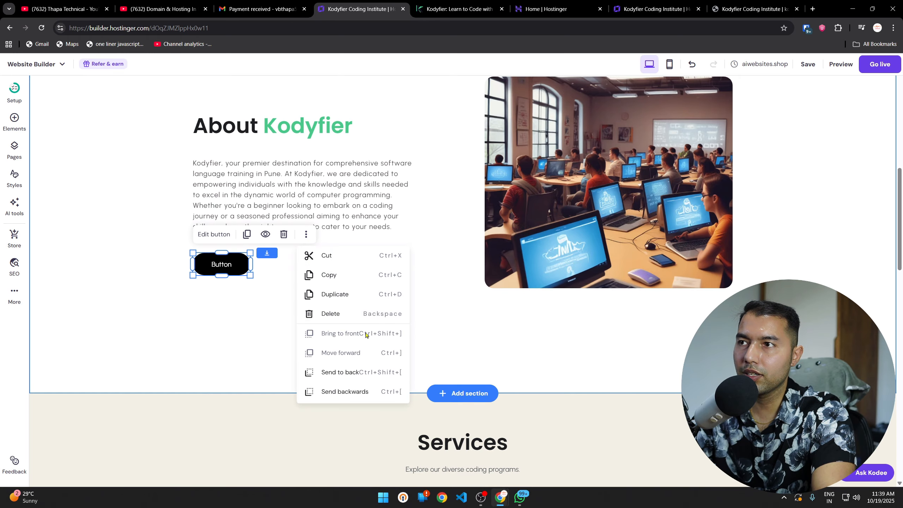
left_click(214, 234)
left_click(314, 290)
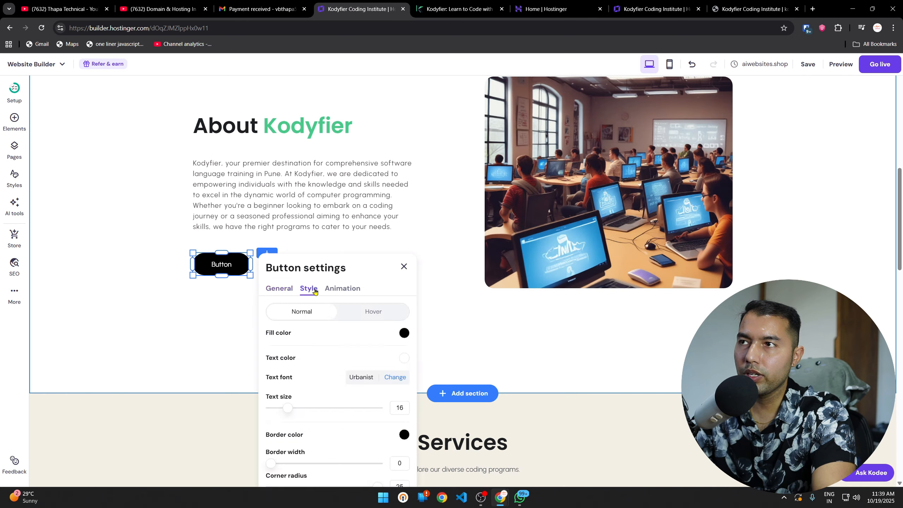
left_click(404, 333)
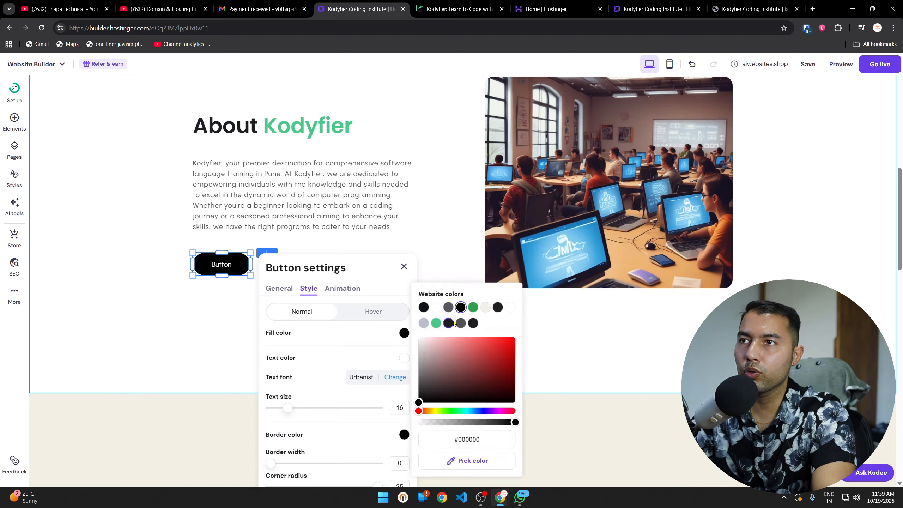
left_click(473, 308)
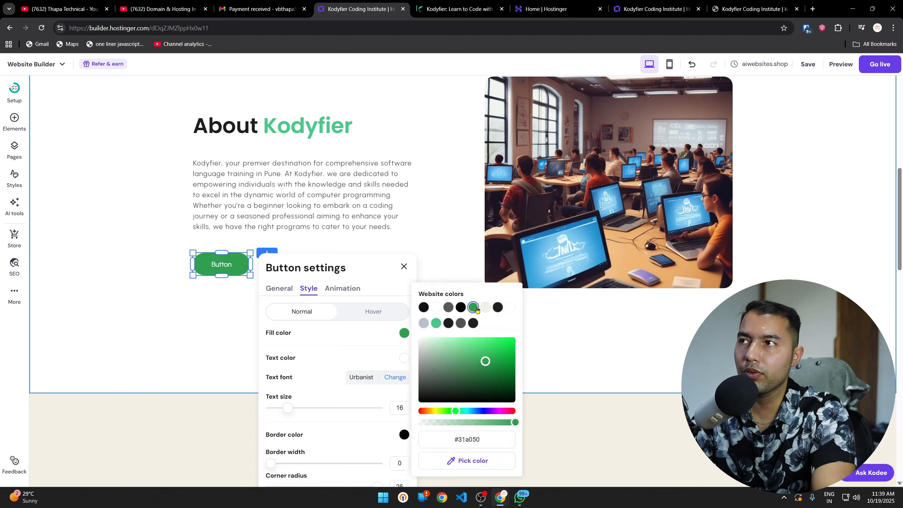
left_click(436, 323)
Step: Try black as the About button's text color, and set it back to white
left_click(404, 358)
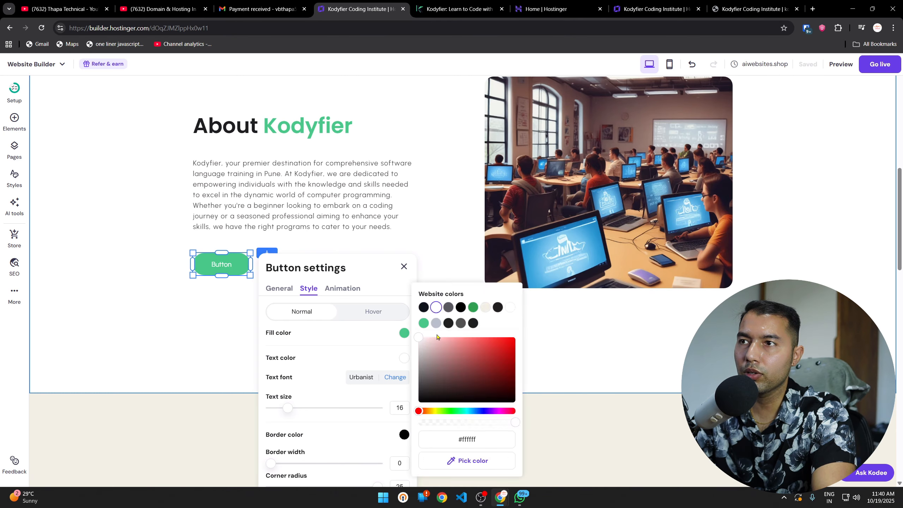
left_click(461, 307)
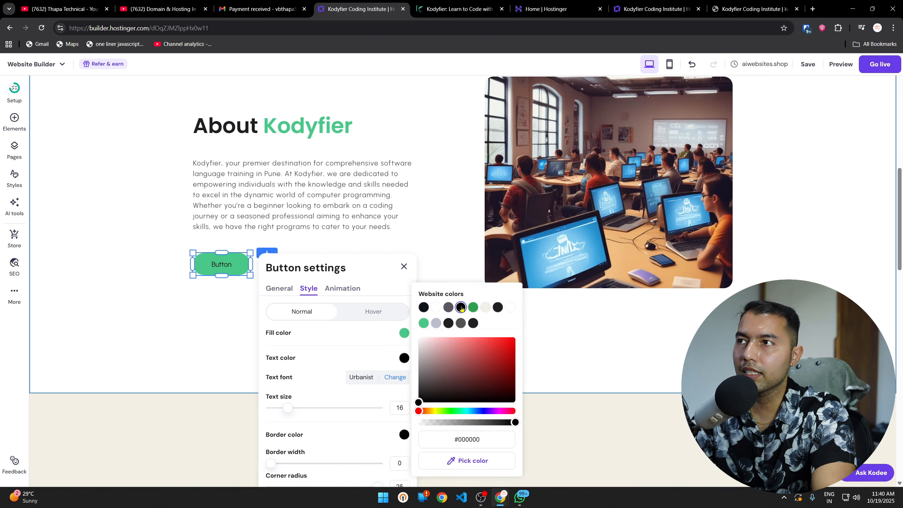
left_click(436, 307)
left_click(205, 338)
Step: Open the choices for adding a new section between the About and Services sections
scroll(320, 329, "up", 5)
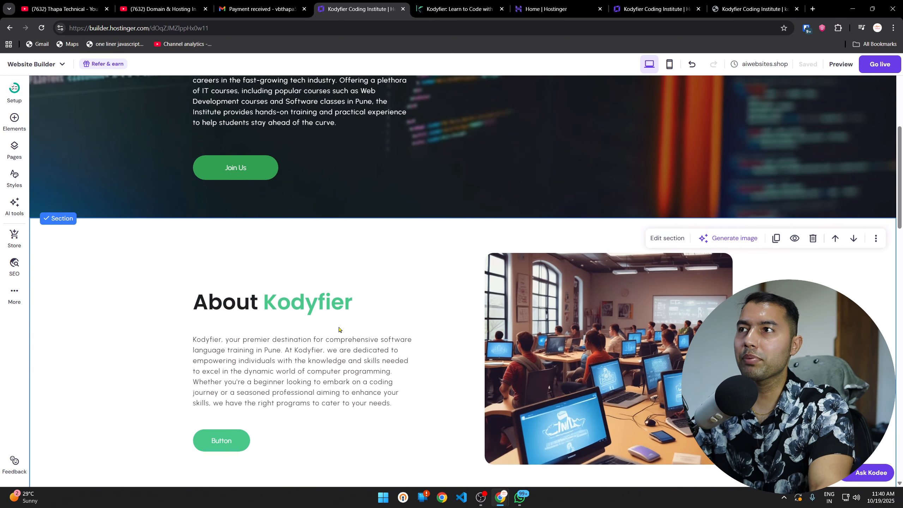
scroll(413, 377, "down", 5)
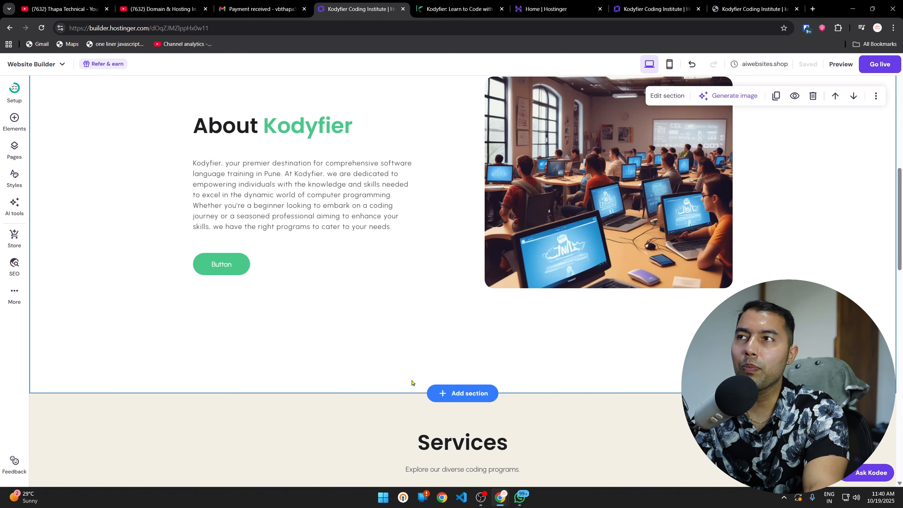
scroll(410, 374, "up", 13)
scroll(365, 335, "down", 13)
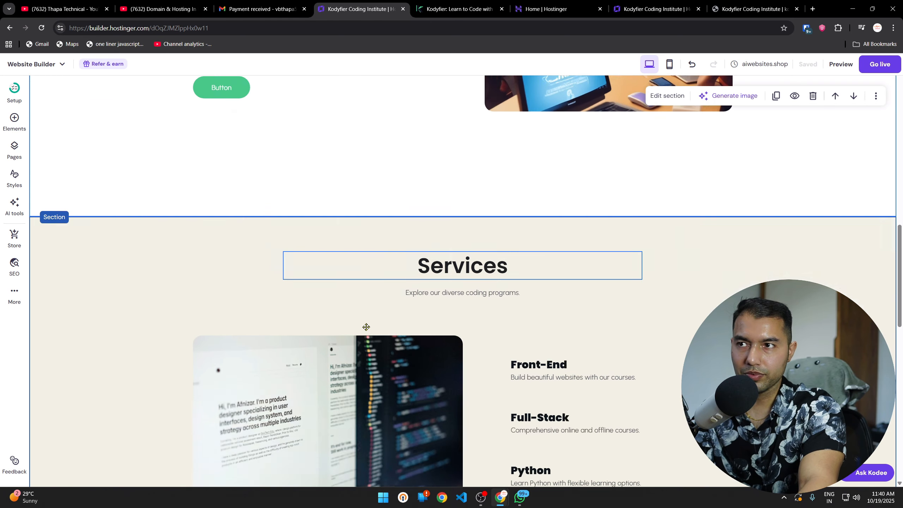
scroll(366, 327, "up", 3)
left_click(461, 316)
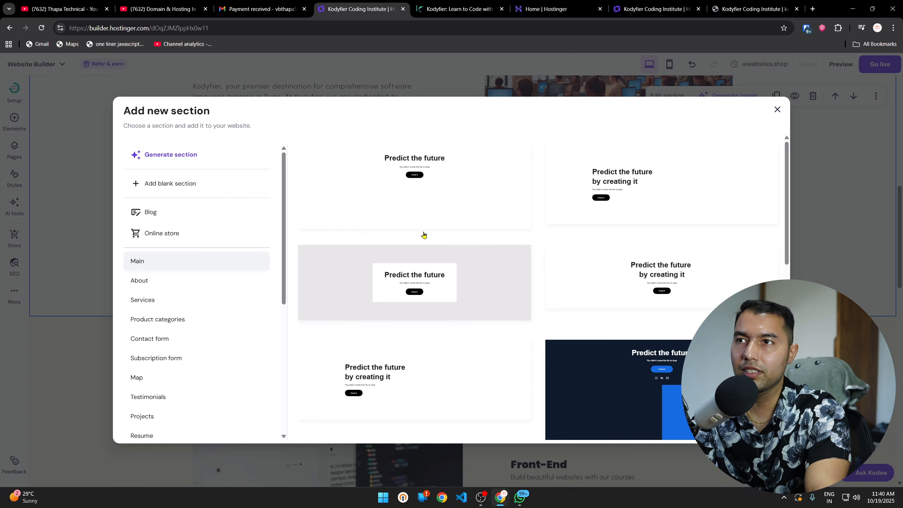